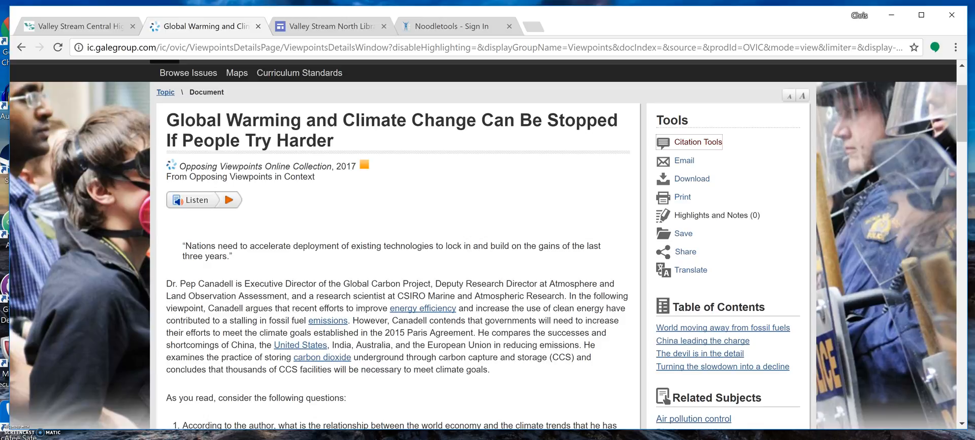
- Find the NoodleTools tile among the database links on the Valley Stream North Library resources page
{"action": "scroll", "coordinate": [385, 289], "scroll_direction": "up", "scroll_amount": 1}
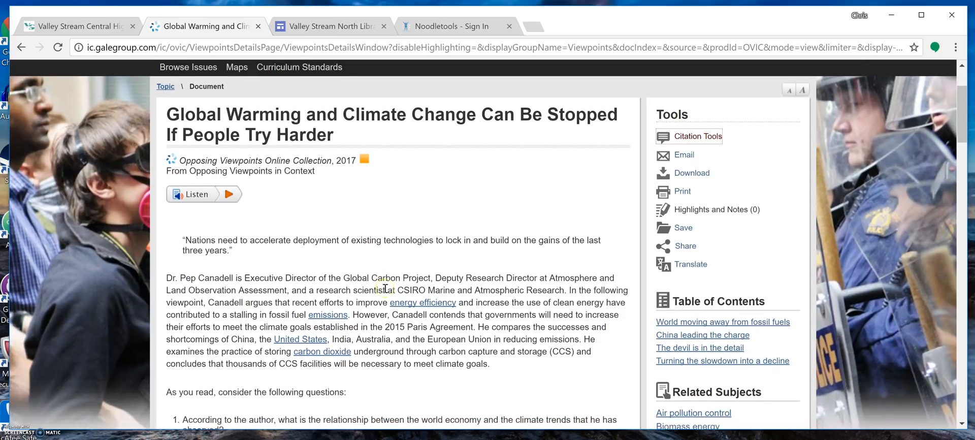
{"action": "scroll", "coordinate": [385, 288], "scroll_direction": "up", "scroll_amount": 1}
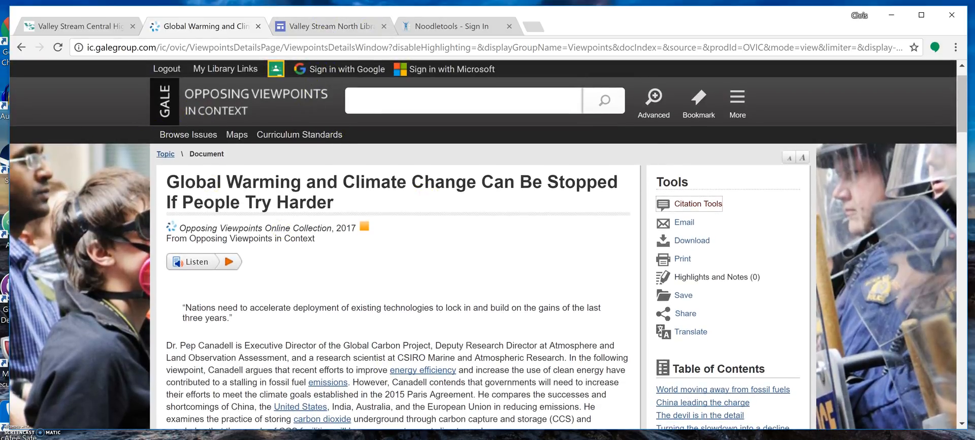
{"action": "left_click", "coordinate": [334, 27]}
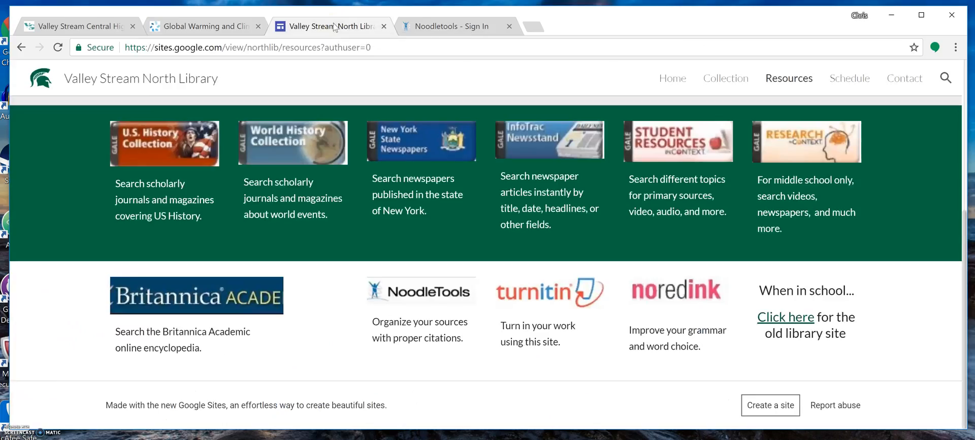
{"action": "scroll", "coordinate": [789, 138], "scroll_direction": "up", "scroll_amount": 5}
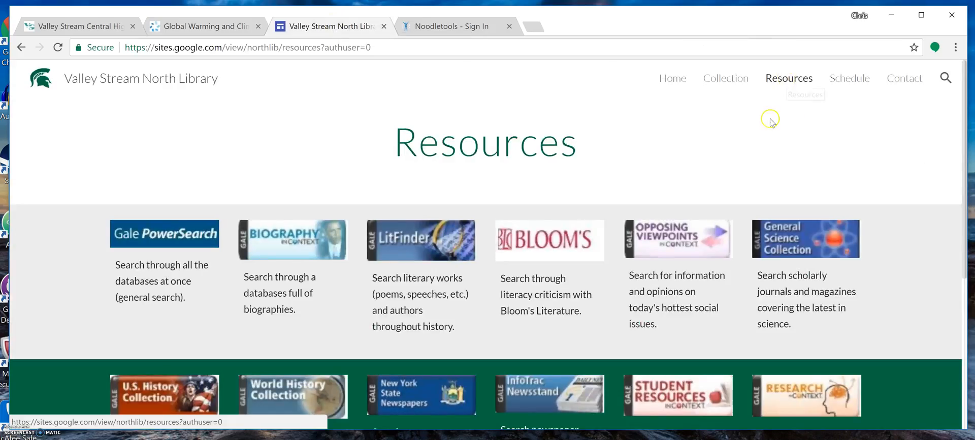
{"action": "scroll", "coordinate": [768, 121], "scroll_direction": "down", "scroll_amount": 1}
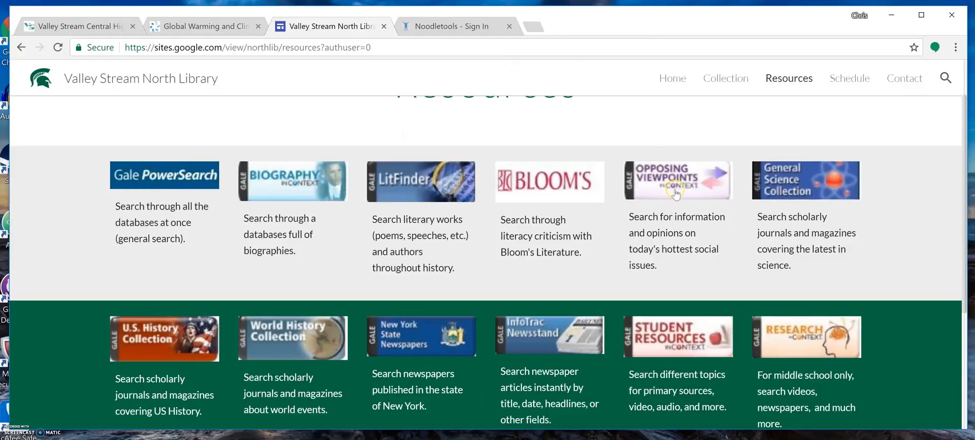
{"action": "left_click", "coordinate": [231, 27]}
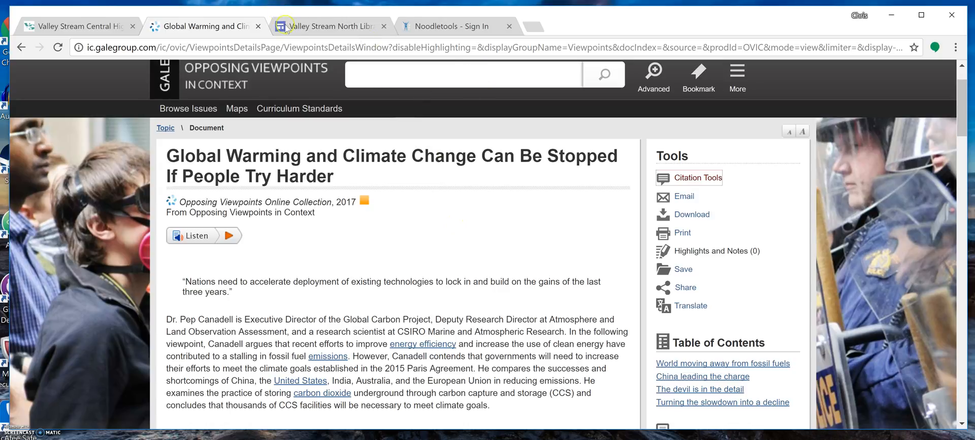
{"action": "left_click", "coordinate": [325, 28]}
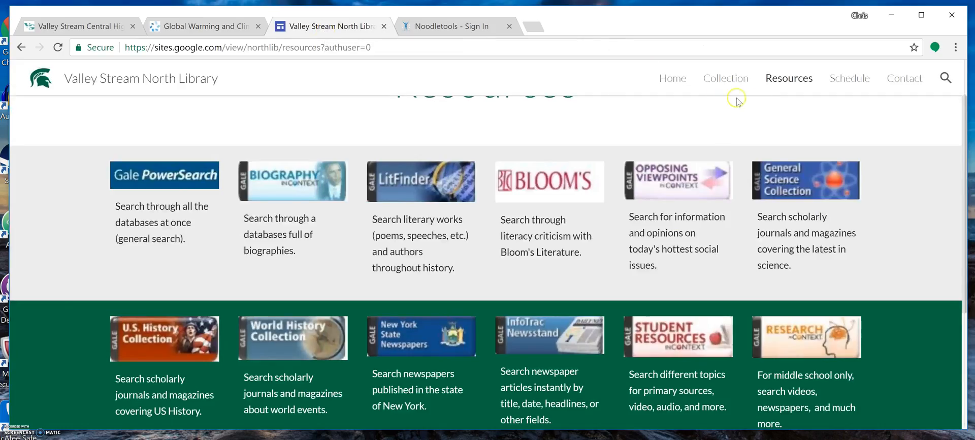
{"action": "scroll", "coordinate": [463, 269], "scroll_direction": "down", "scroll_amount": 4}
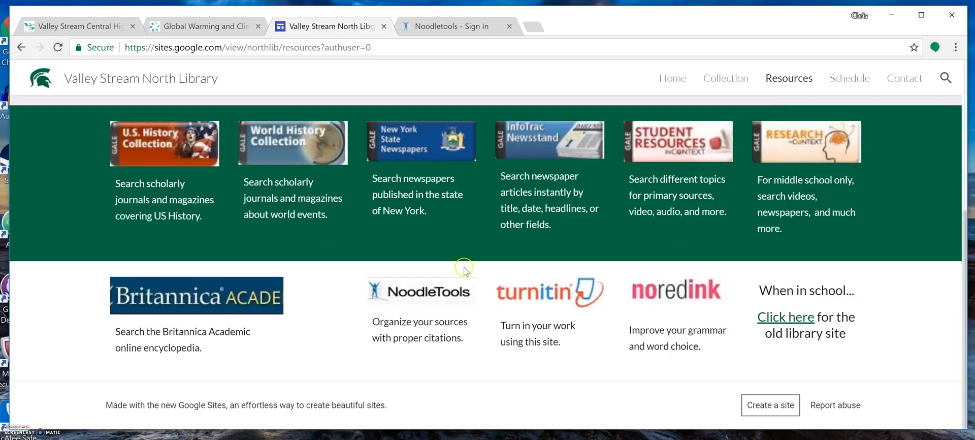
- Sign in to NoodleTools with the personal ID and password, reaching the empty My Projects list
{"action": "left_click", "coordinate": [441, 27]}
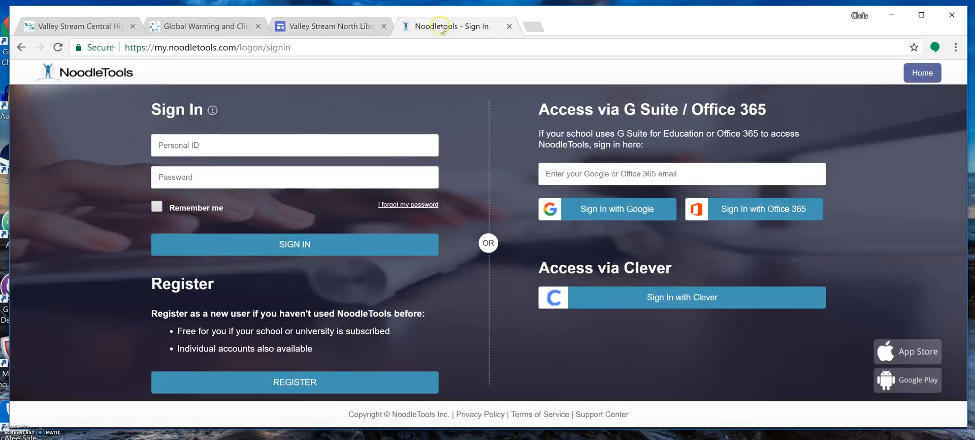
{"action": "left_click", "coordinate": [373, 143]}
{"action": "type", "text": "mrtp"}
{"action": "key", "text": "BackSpace"}
{"action": "type", "text": "offs"}
{"action": "key", "text": "Tab"}
{"action": "type", "text": "••••••••"}
{"action": "left_click", "coordinate": [380, 212]}
{"action": "left_click", "coordinate": [355, 242]}
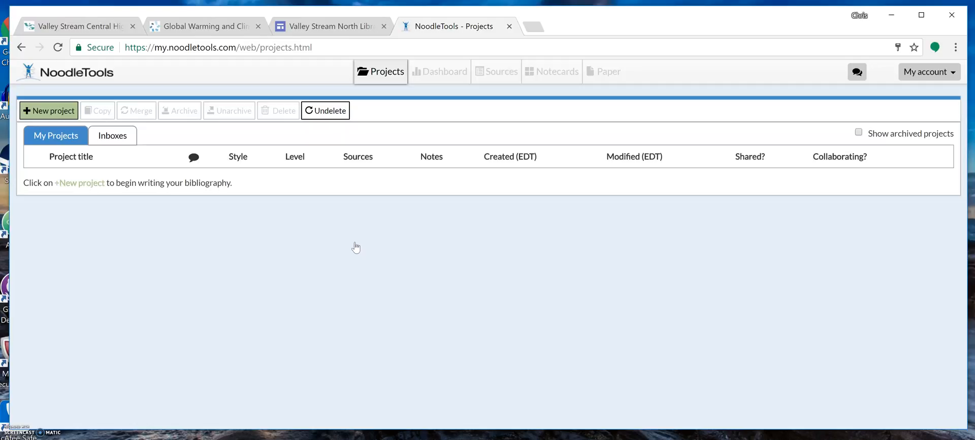
- Create a new project titled 'Climate Change Paper' with MLA style at the Starter level
{"action": "left_click", "coordinate": [59, 112]}
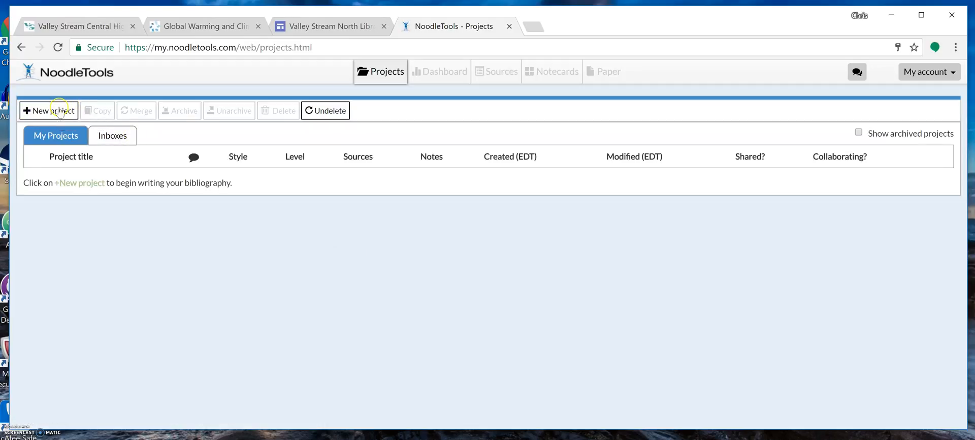
{"action": "left_click", "coordinate": [442, 166]}
{"action": "type", "text": "Climate Change Paper"}
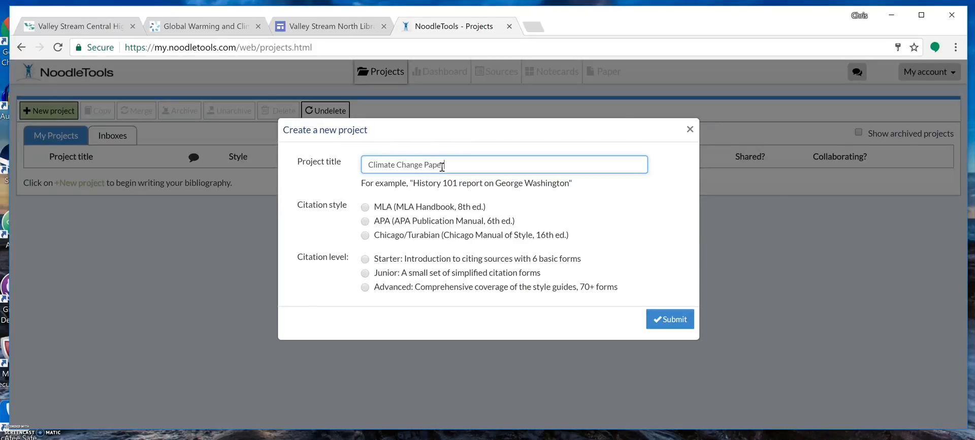
{"action": "left_click", "coordinate": [365, 207]}
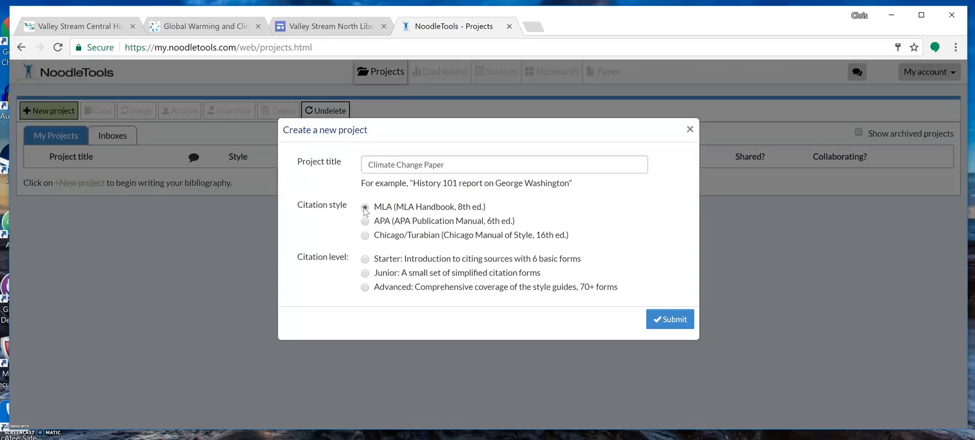
{"action": "left_click", "coordinate": [365, 259]}
{"action": "left_click", "coordinate": [658, 319]}
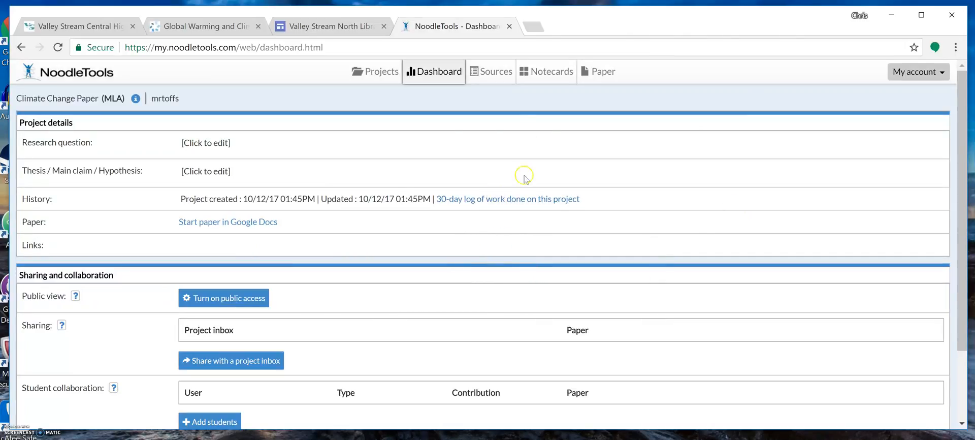
{"action": "left_click", "coordinate": [218, 142]}
{"action": "left_click", "coordinate": [205, 193]}
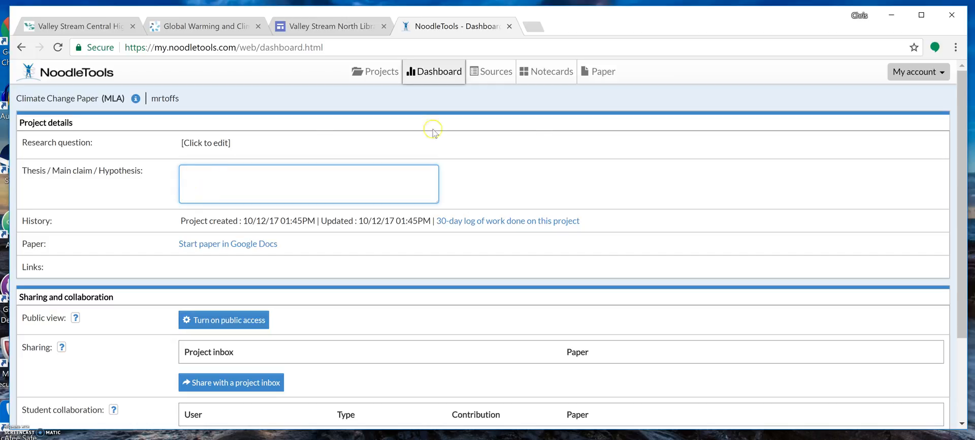
{"action": "left_click", "coordinate": [533, 182]}
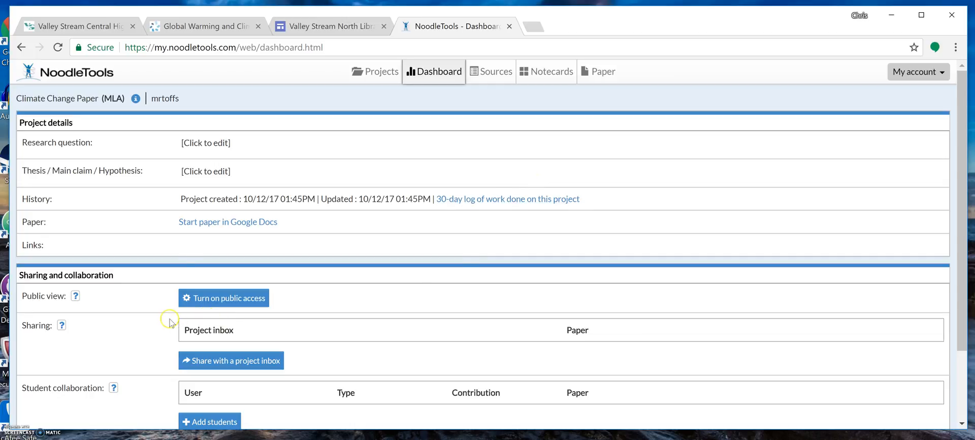
{"action": "left_click", "coordinate": [244, 223]}
{"action": "scroll", "coordinate": [363, 175], "scroll_direction": "down", "scroll_amount": 1}
{"action": "scroll", "coordinate": [372, 218], "scroll_direction": "down", "scroll_amount": 3}
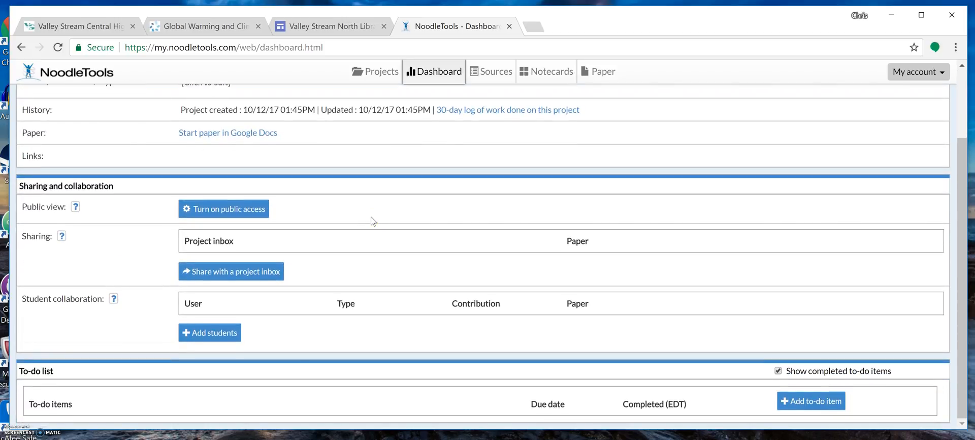
{"action": "scroll", "coordinate": [590, 417], "scroll_direction": "up", "scroll_amount": 4}
{"action": "left_click", "coordinate": [591, 420]}
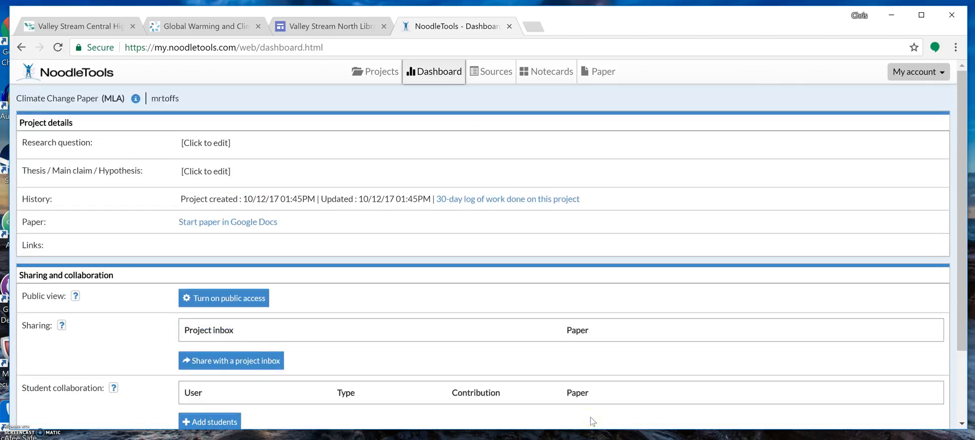
- Open the project's Sources list, start a new citation, and go back to the Gale article
{"action": "left_click", "coordinate": [491, 80]}
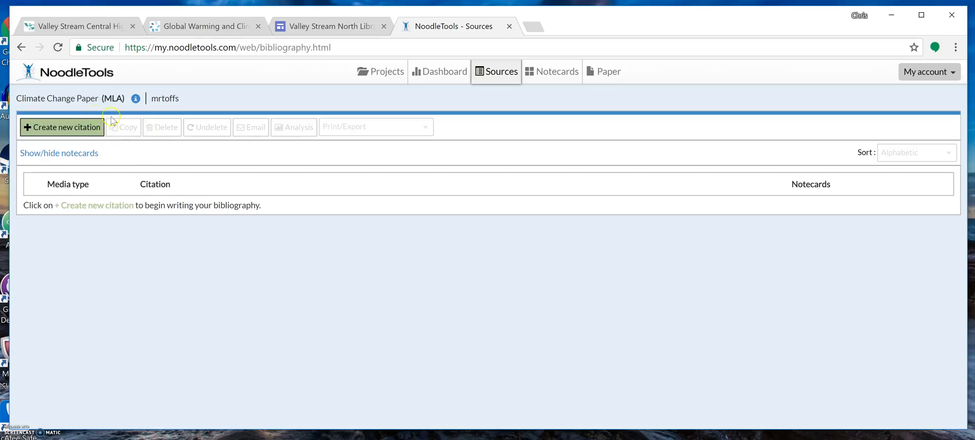
{"action": "left_click", "coordinate": [76, 129]}
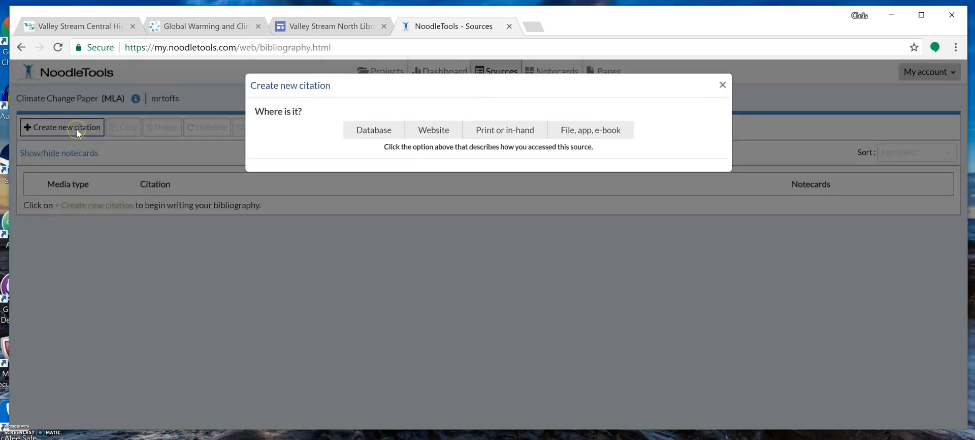
{"action": "left_click", "coordinate": [208, 24]}
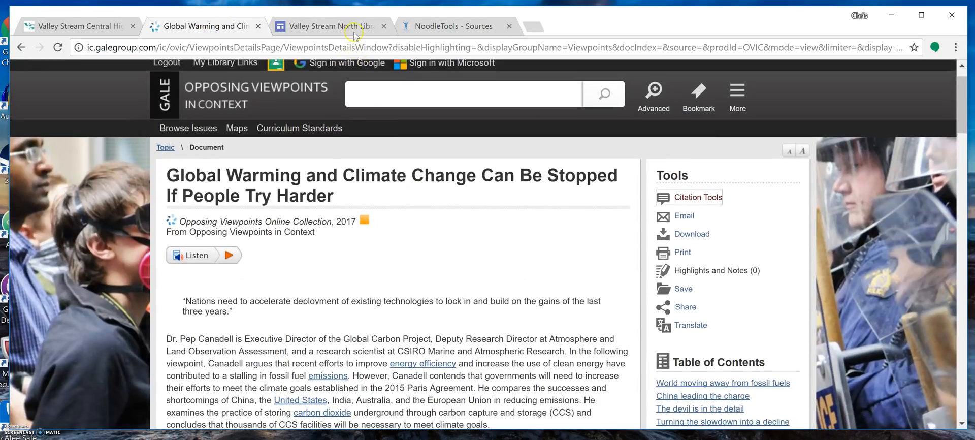
- Copy the Gale article's MLA 8th Edition citation from Citation Tools and return to NoodleTools
{"action": "left_click", "coordinate": [356, 26]}
{"action": "scroll", "coordinate": [557, 202], "scroll_direction": "up", "scroll_amount": 4}
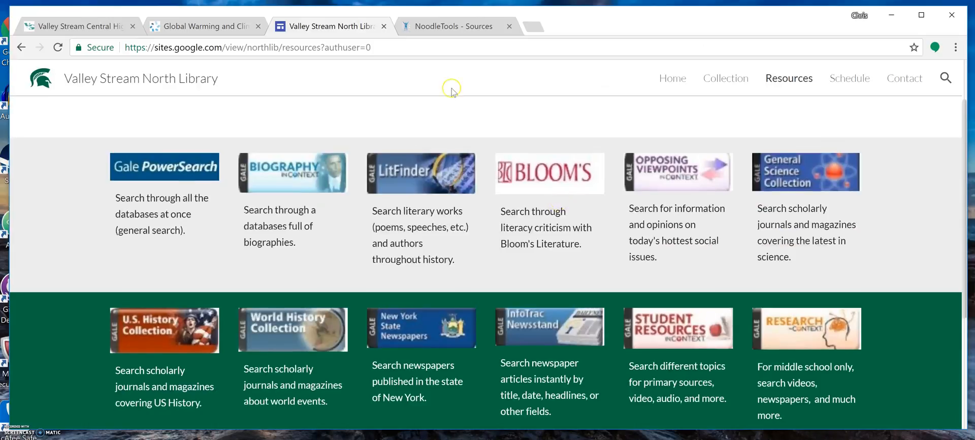
{"action": "left_click", "coordinate": [208, 25]}
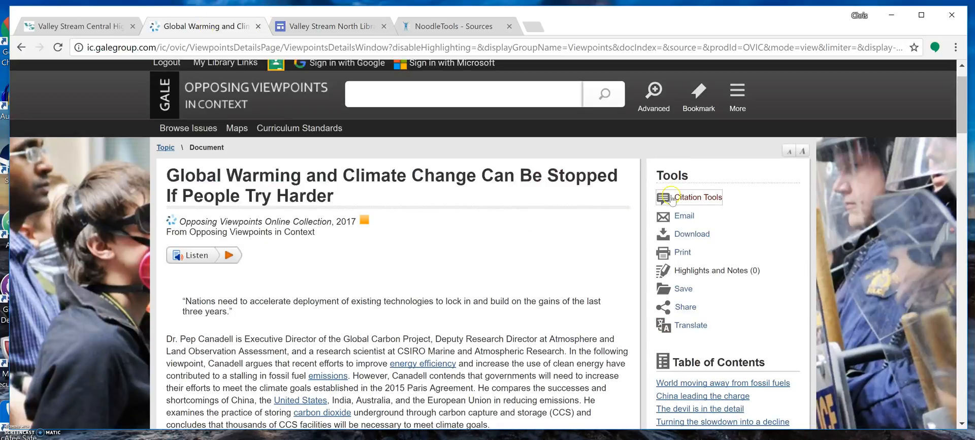
{"action": "left_click", "coordinate": [700, 198]}
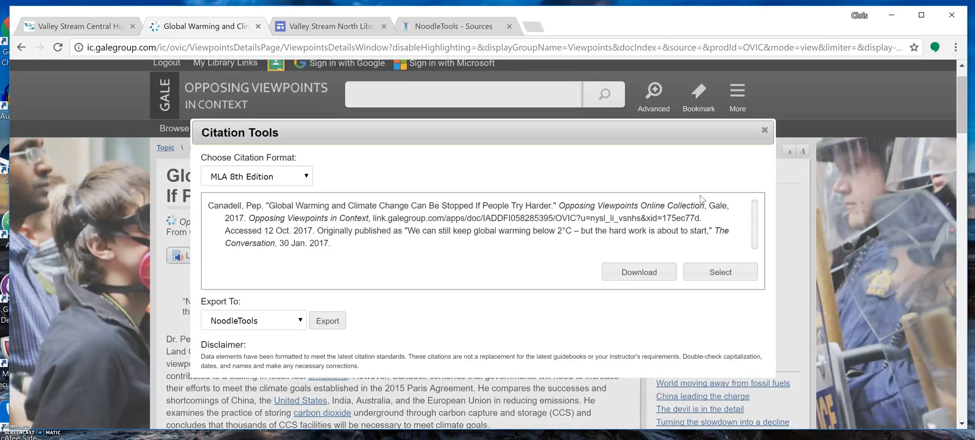
{"action": "mouse_move", "coordinate": [351, 244]}
{"action": "left_mouse_down"}
{"action": "mouse_move", "coordinate": [251, 198]}
{"action": "mouse_move", "coordinate": [191, 198]}
{"action": "mouse_move", "coordinate": [350, 246]}
{"action": "left_mouse_up"}
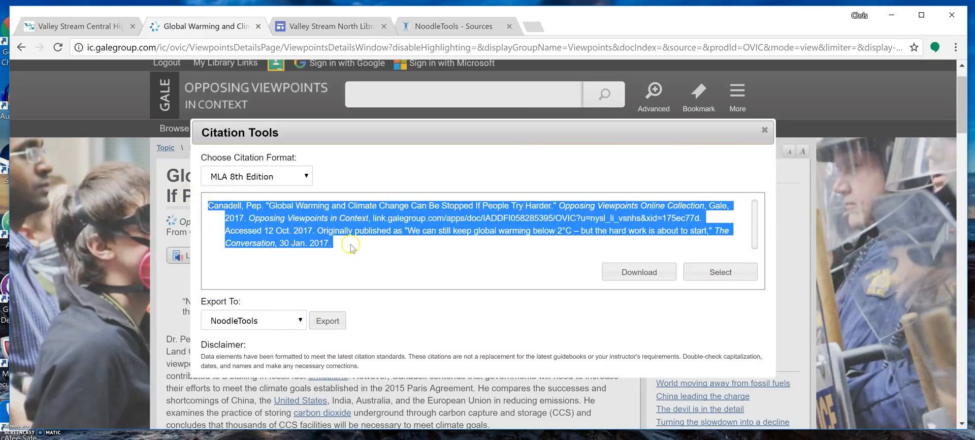
{"action": "right_click", "coordinate": [312, 242]}
{"action": "left_click", "coordinate": [326, 254]}
{"action": "left_click", "coordinate": [413, 22]}
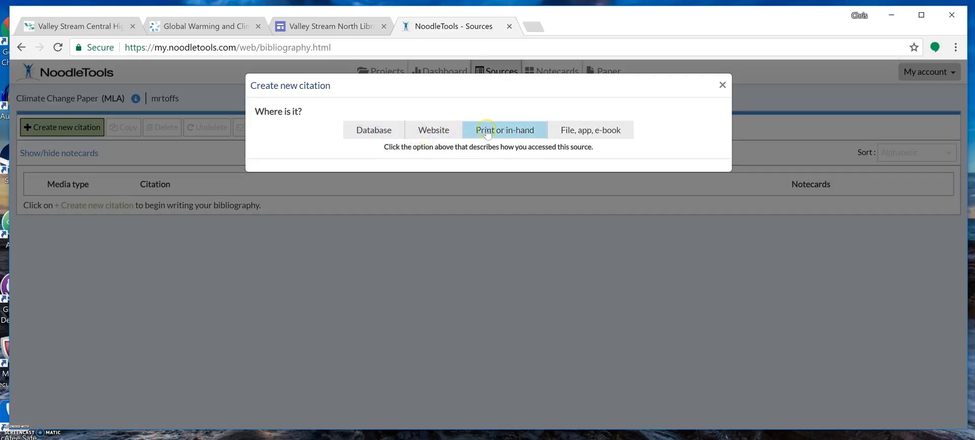
- Set the new citation's source type to Database, then Original Content in Database
{"action": "left_click", "coordinate": [370, 142]}
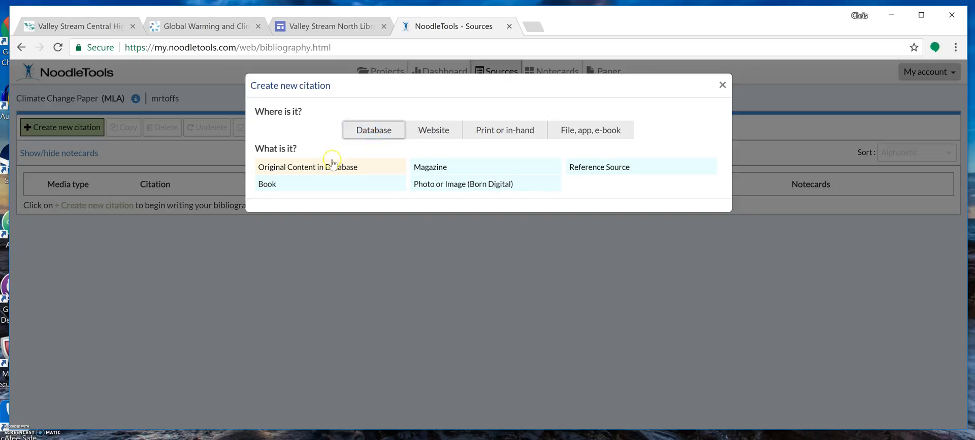
{"action": "left_click", "coordinate": [354, 168]}
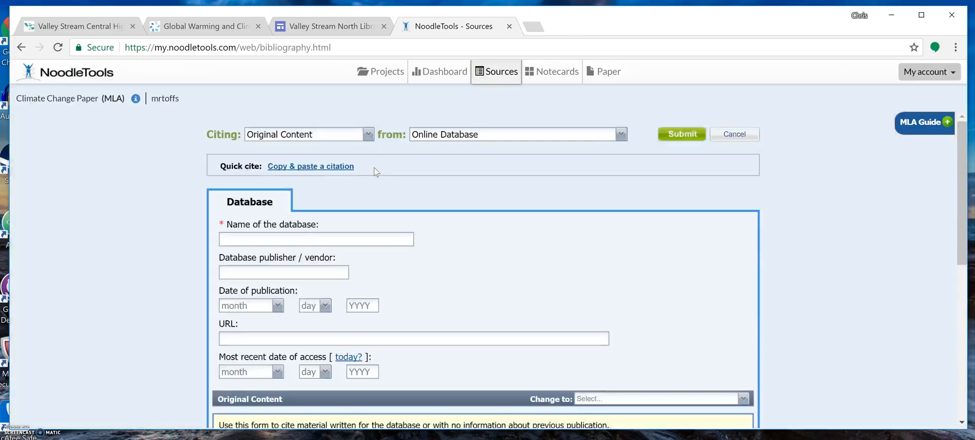
{"action": "left_click", "coordinate": [239, 239]}
{"action": "left_click", "coordinate": [206, 26]}
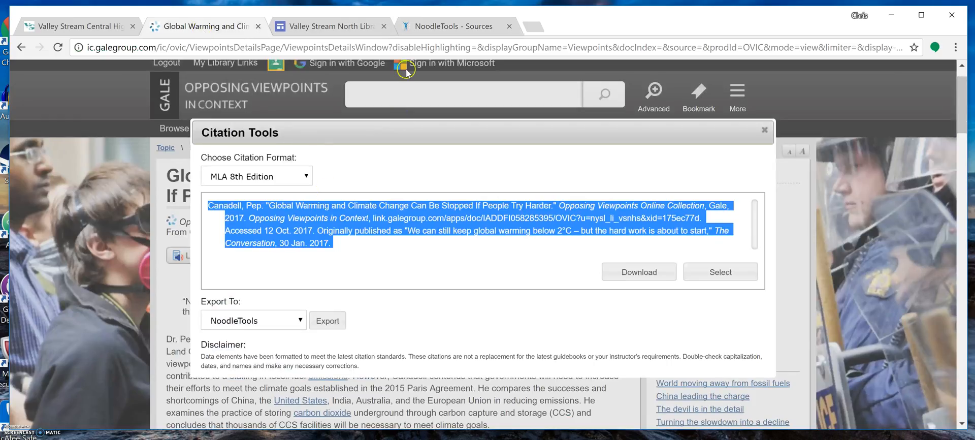
{"action": "left_click", "coordinate": [440, 28]}
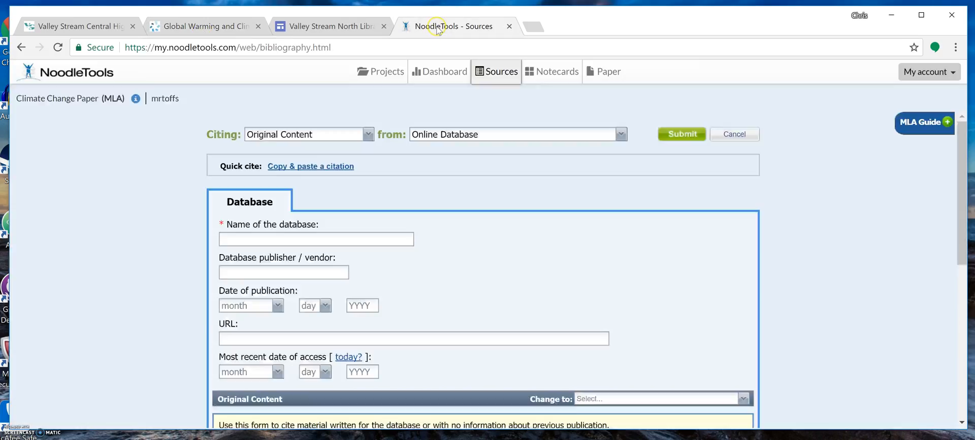
- Paste the copied Gale citation into the Manually-edited citation box and submit it as a source
{"action": "left_click", "coordinate": [307, 168]}
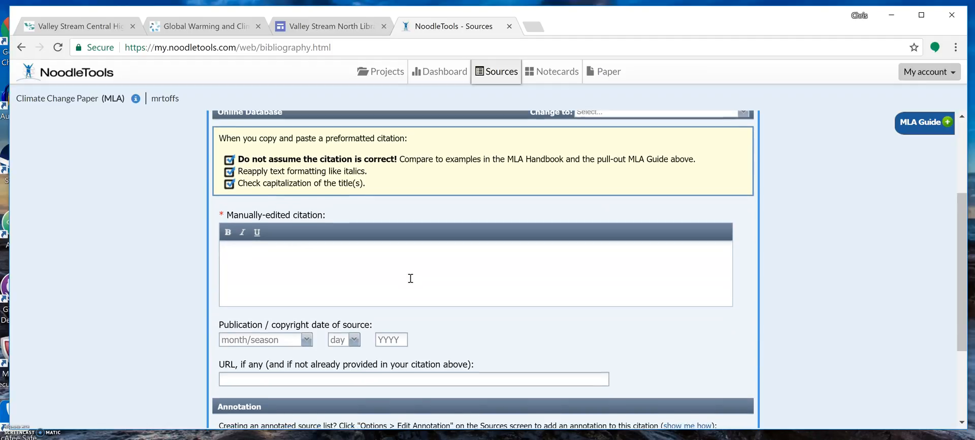
{"action": "right_click", "coordinate": [411, 278]}
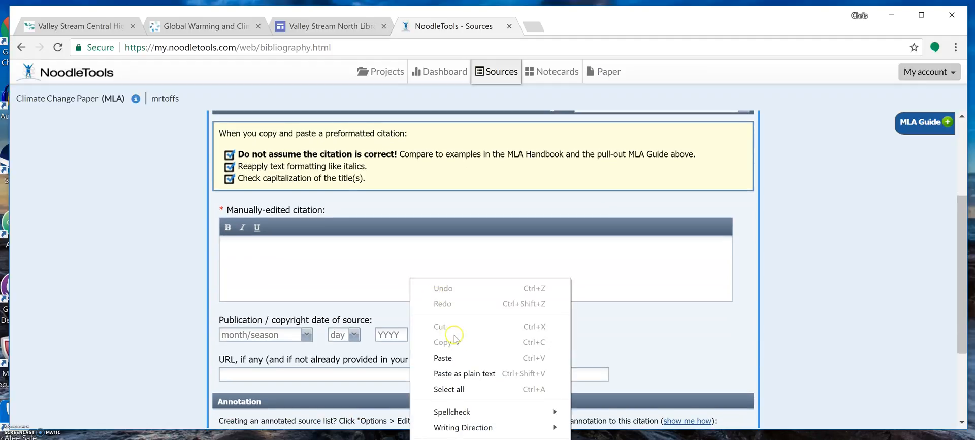
{"action": "left_click", "coordinate": [453, 358]}
{"action": "scroll", "coordinate": [455, 360], "scroll_direction": "down", "scroll_amount": 3}
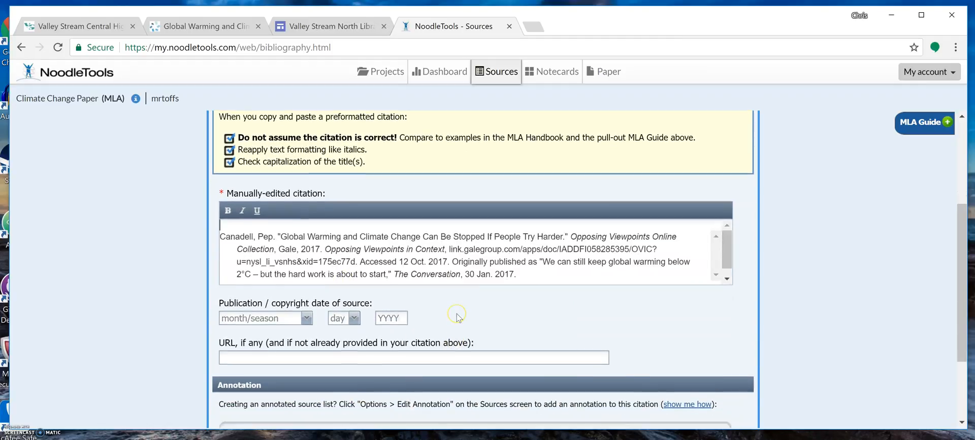
{"action": "left_click", "coordinate": [693, 382]}
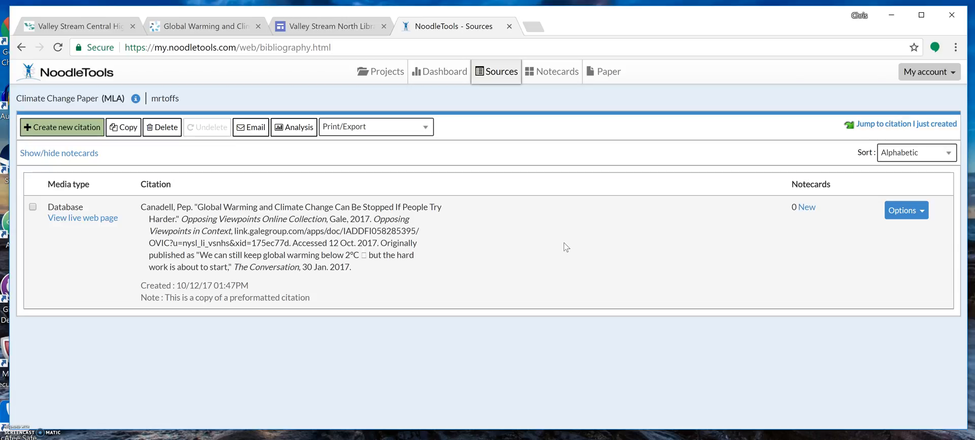
{"action": "left_click", "coordinate": [70, 128]}
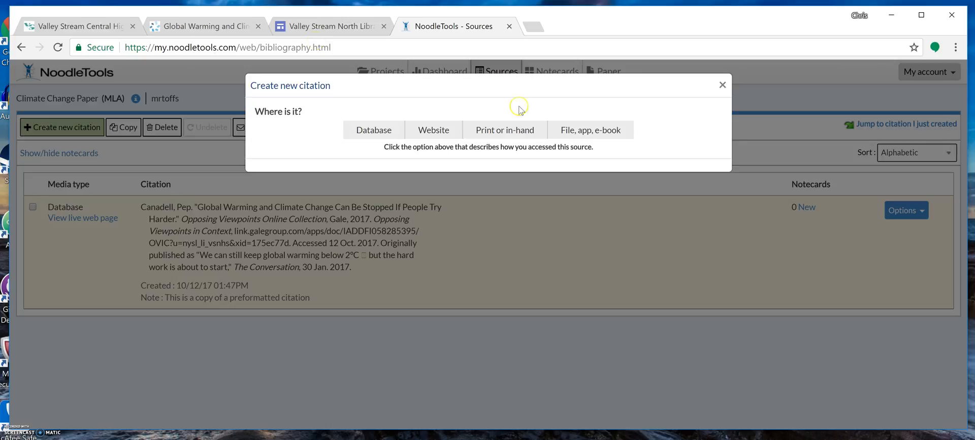
{"action": "left_click", "coordinate": [722, 88]}
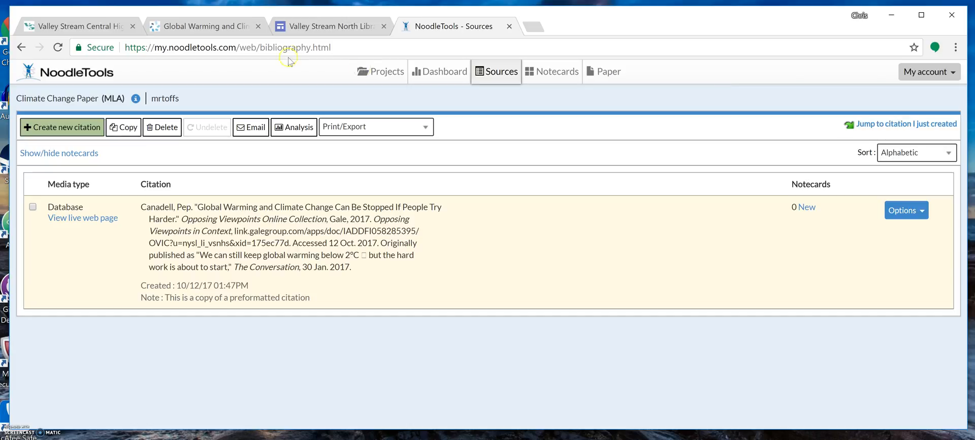
- Go to the Valley Stream North Library site's Contact page from the top navigation
{"action": "left_click", "coordinate": [325, 27]}
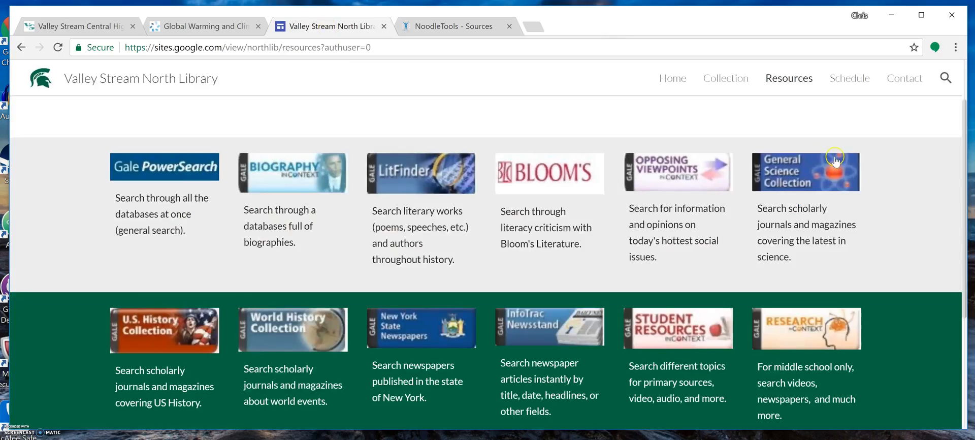
{"action": "scroll", "coordinate": [836, 160], "scroll_direction": "up", "scroll_amount": 2}
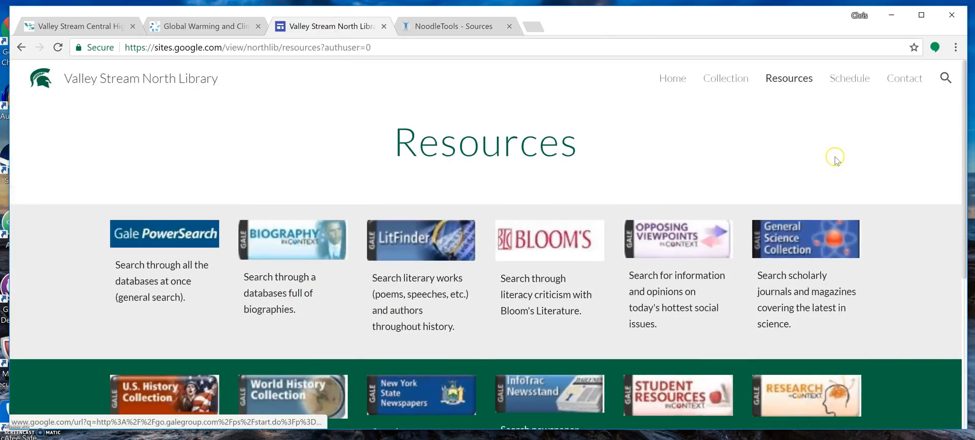
{"action": "left_click", "coordinate": [908, 80]}
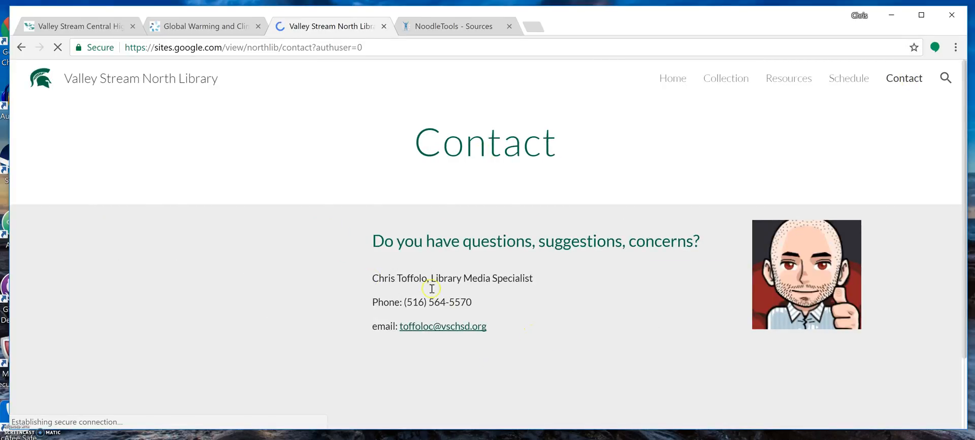
{"action": "right_click", "coordinate": [20, 49]}
{"action": "left_click", "coordinate": [291, 138]}
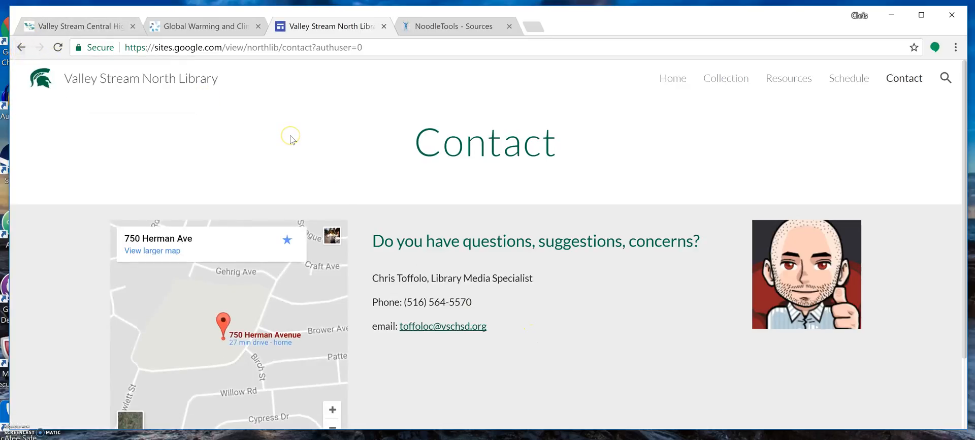